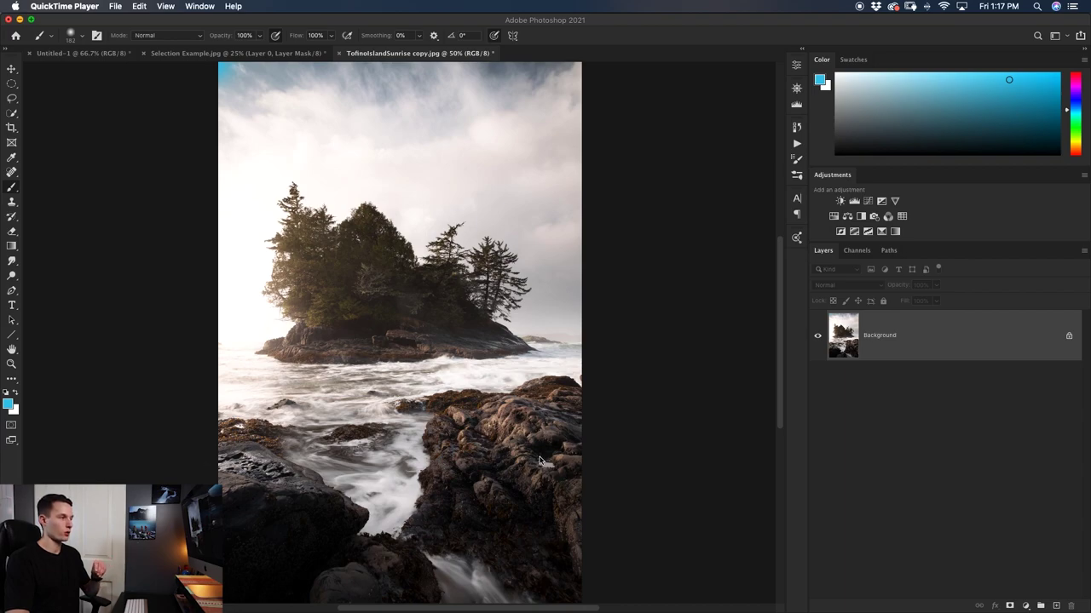
pyautogui.hscroll(-1, 538, 461)
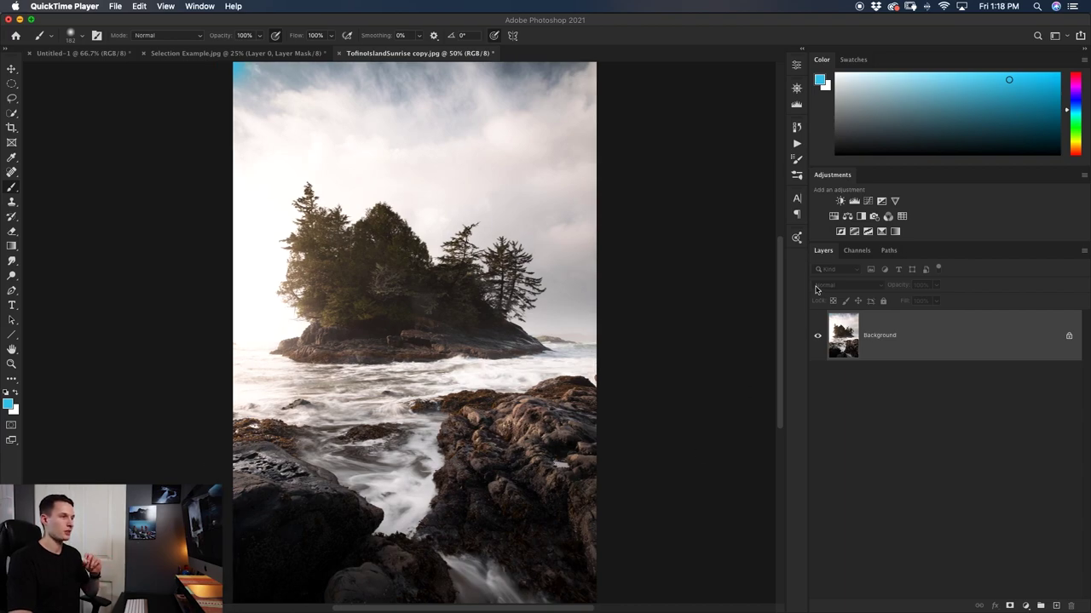
pyautogui.click(869, 202)
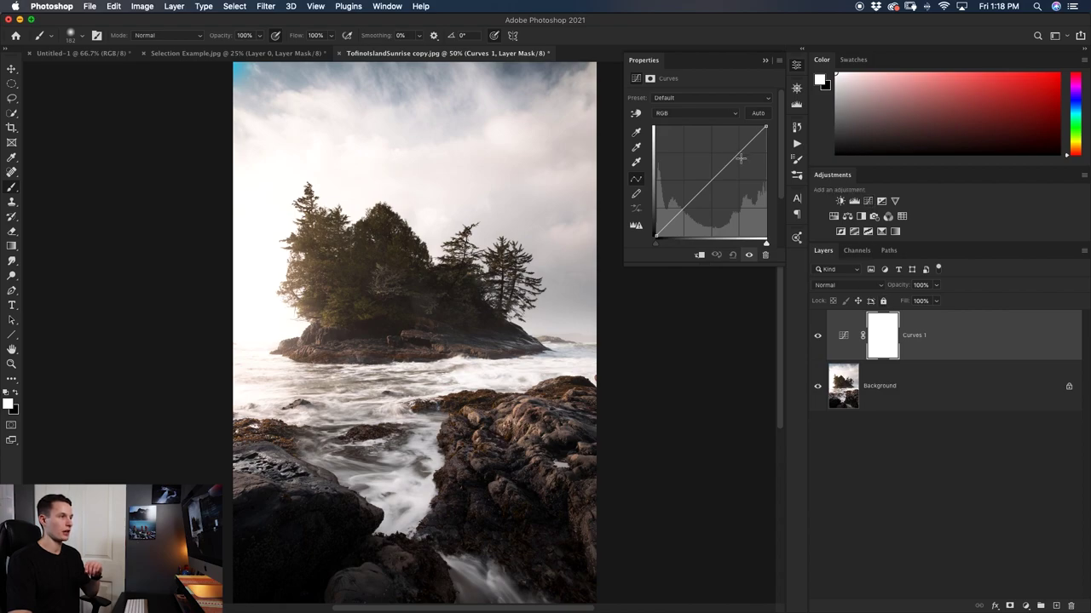
# Step: Bend the RGB curve upward to brighten the photo, then invert the Curves 1 mask to black
pyautogui.moveTo(737, 153); pyautogui.dragTo(708, 174)
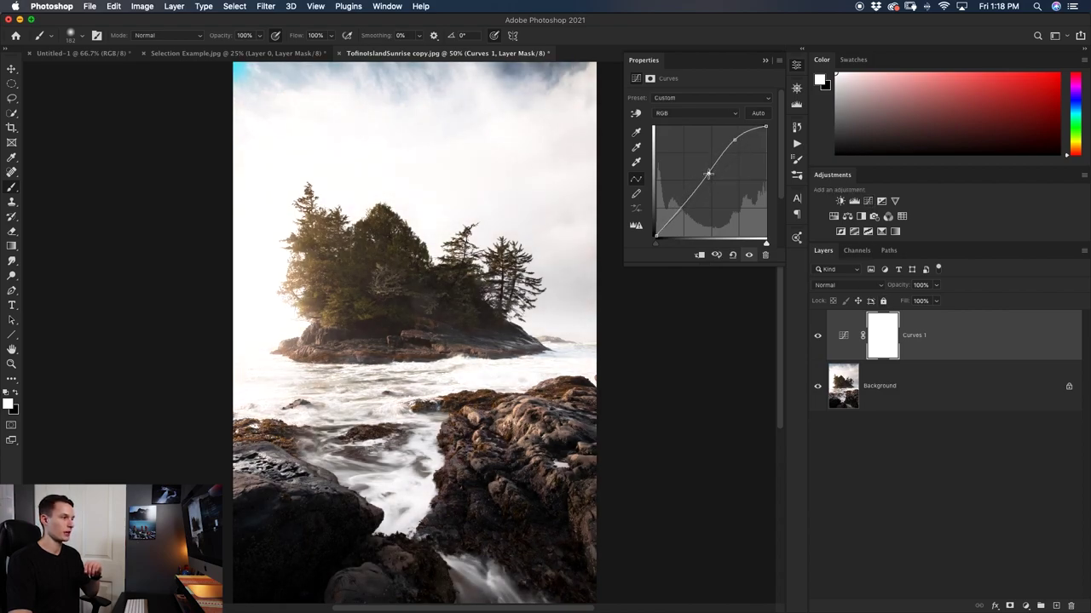
pyautogui.click(765, 60)
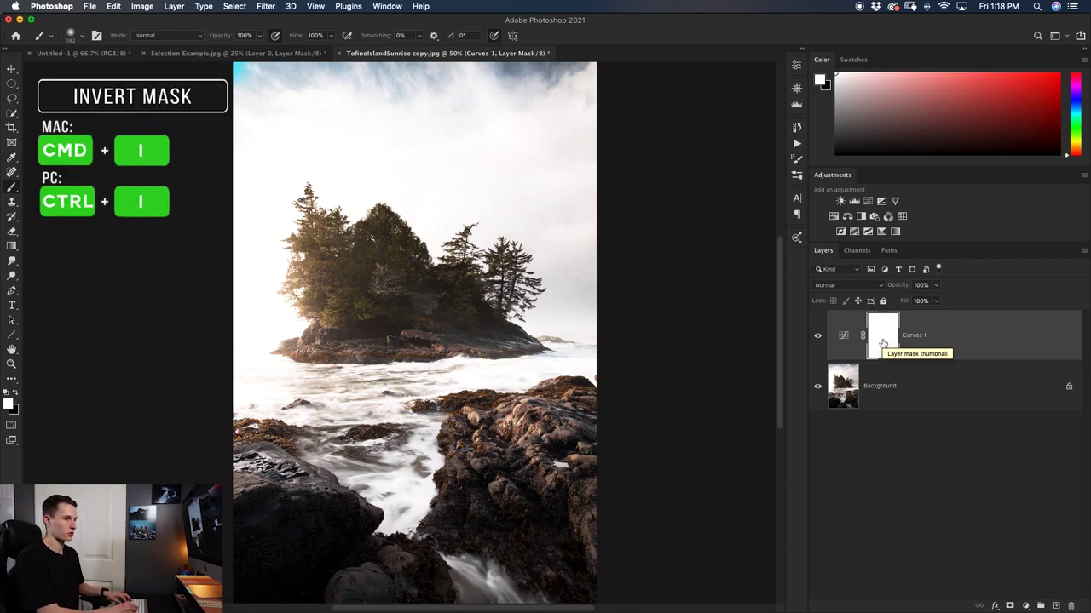
pyautogui.press('super+i')
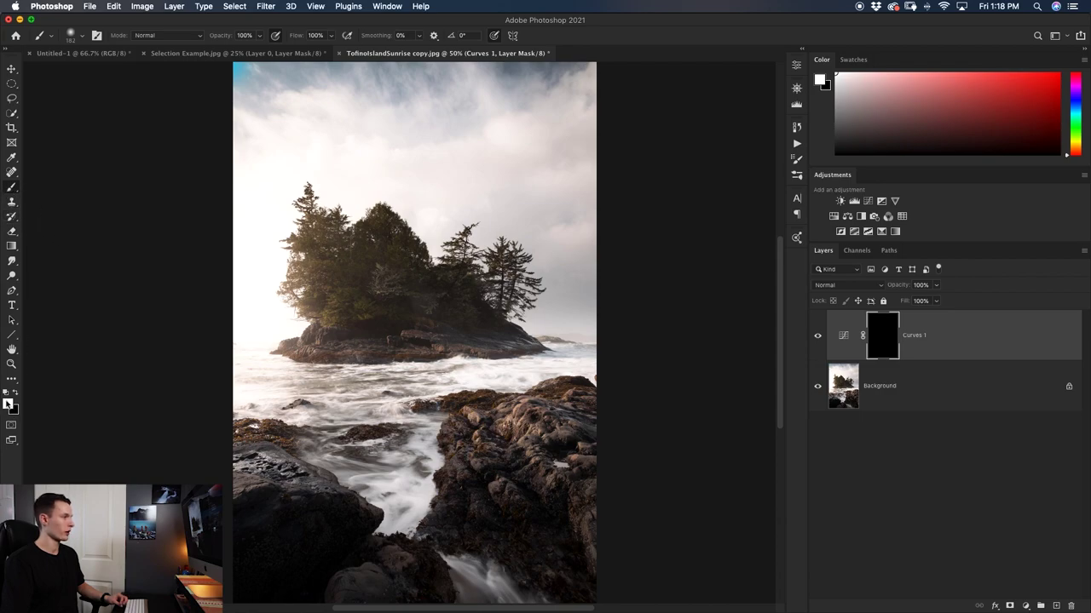
pyautogui.click(72, 36)
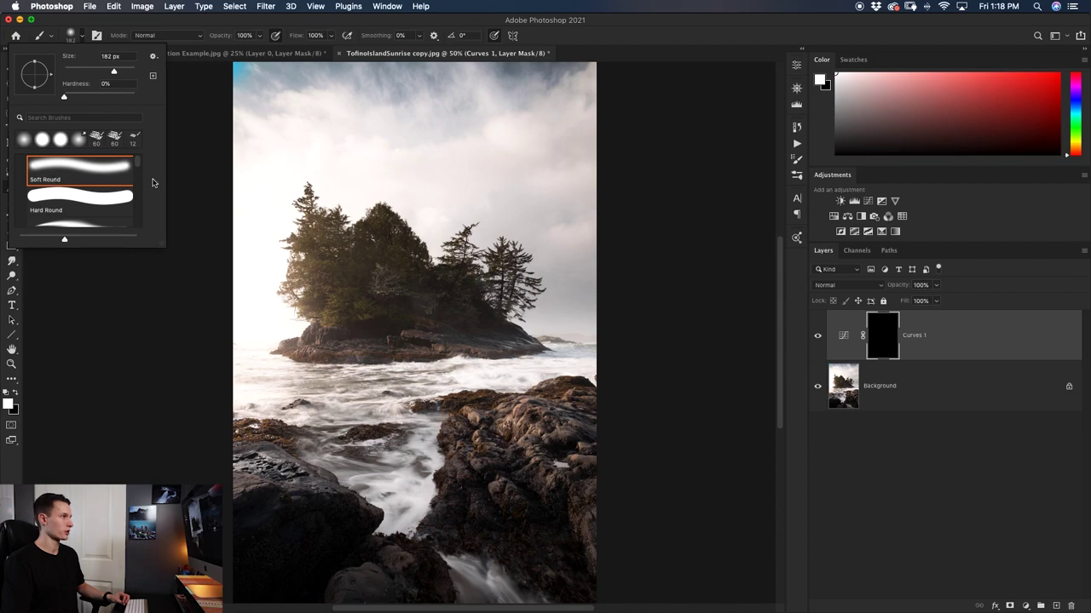
# Step: Use the Soft Round brush to reveal the brightening on the right-hand foreground rocks
pyautogui.click(216, 34)
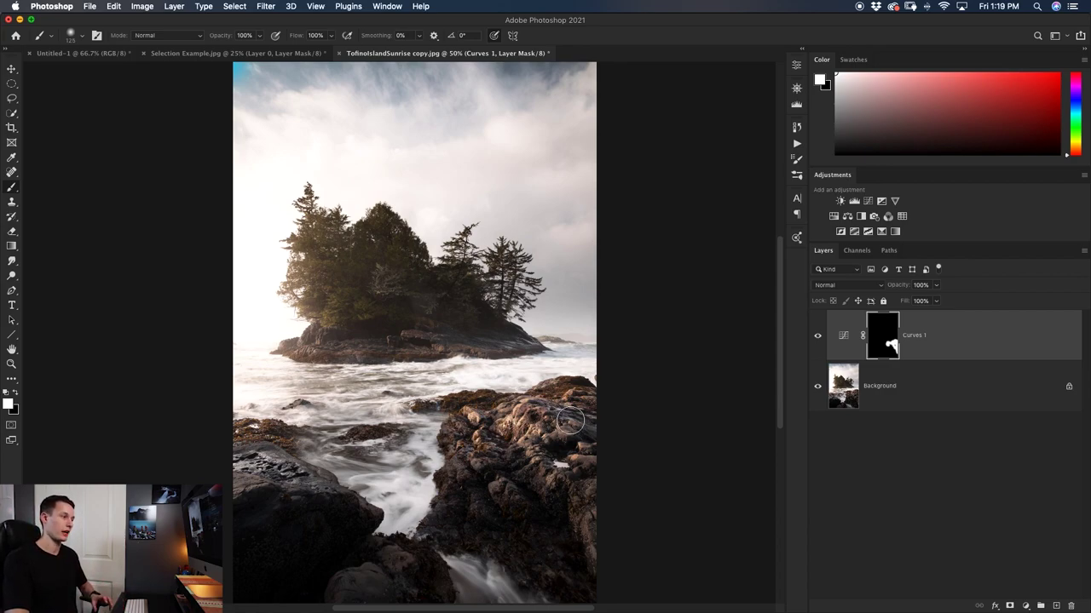
pyautogui.hscroll(-2, 750, 397)
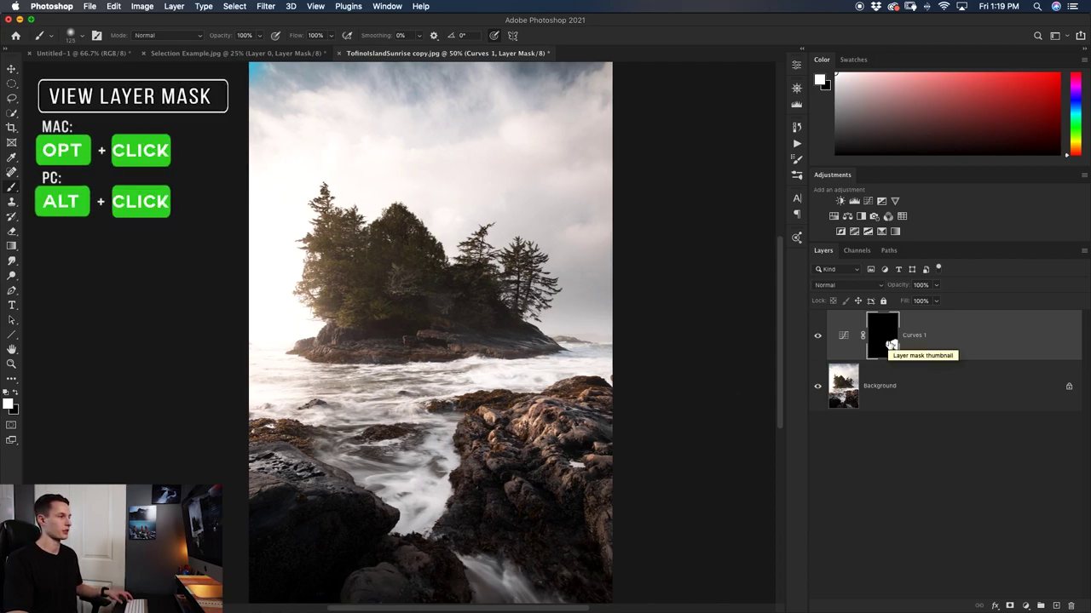
pyautogui.keyDown('alt'); pyautogui.click(882, 351); pyautogui.keyUp('alt')
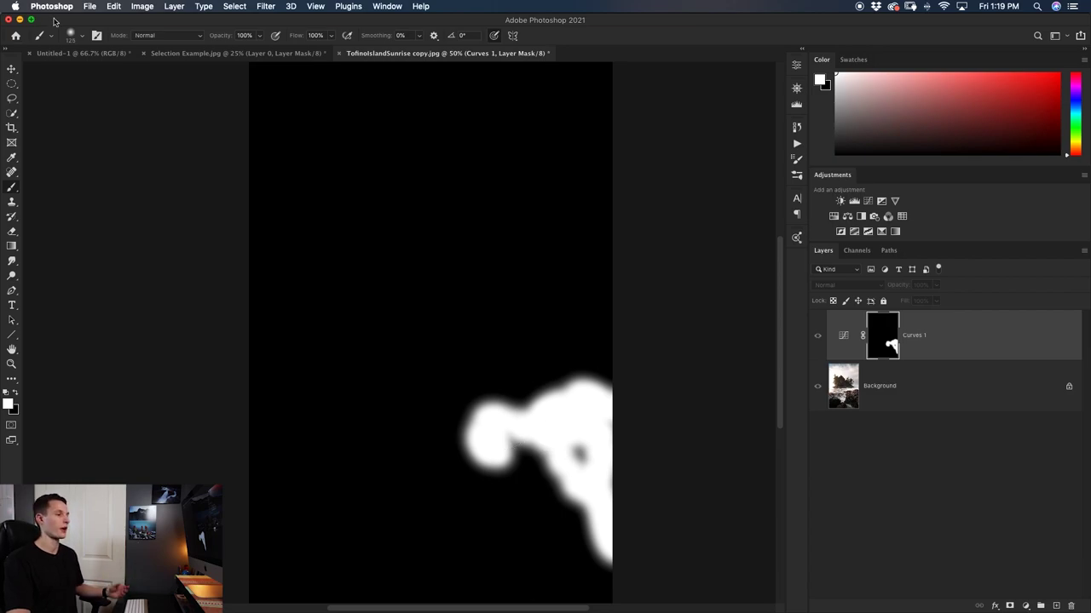
pyautogui.keyDown('alt'); pyautogui.click(887, 341); pyautogui.keyUp('alt')
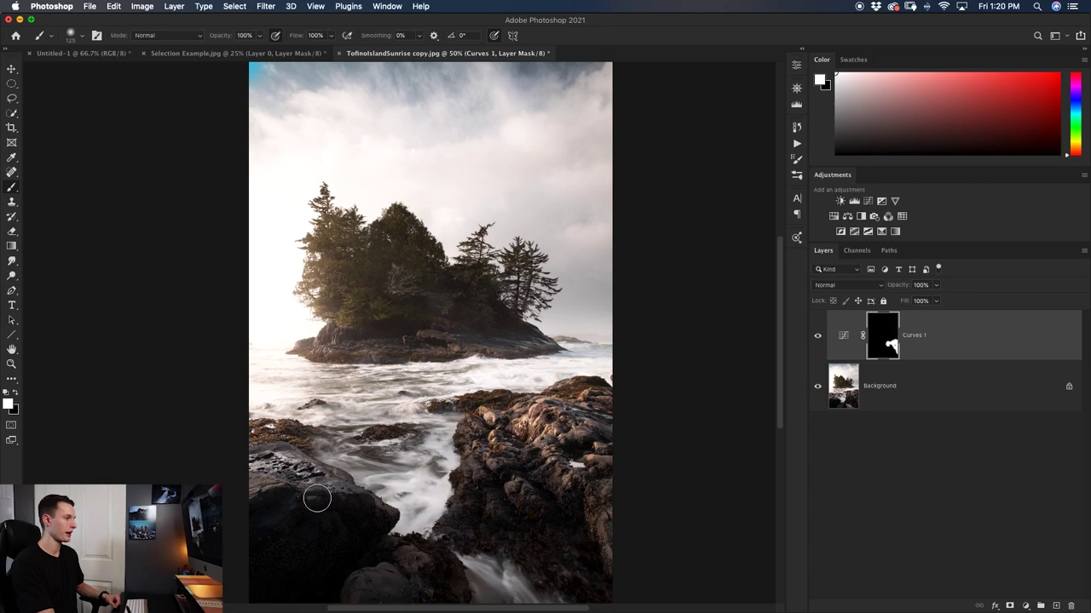
# Step: Paint white into the Curves 1 mask over the lower-left rocks, island waterline and water channel
pyautogui.moveTo(282, 490)
pyautogui.mouseDown()
pyautogui.moveTo(255, 480)
pyautogui.moveTo(260, 452)
pyautogui.moveTo(296, 431)
pyautogui.moveTo(253, 432)
pyautogui.mouseUp()
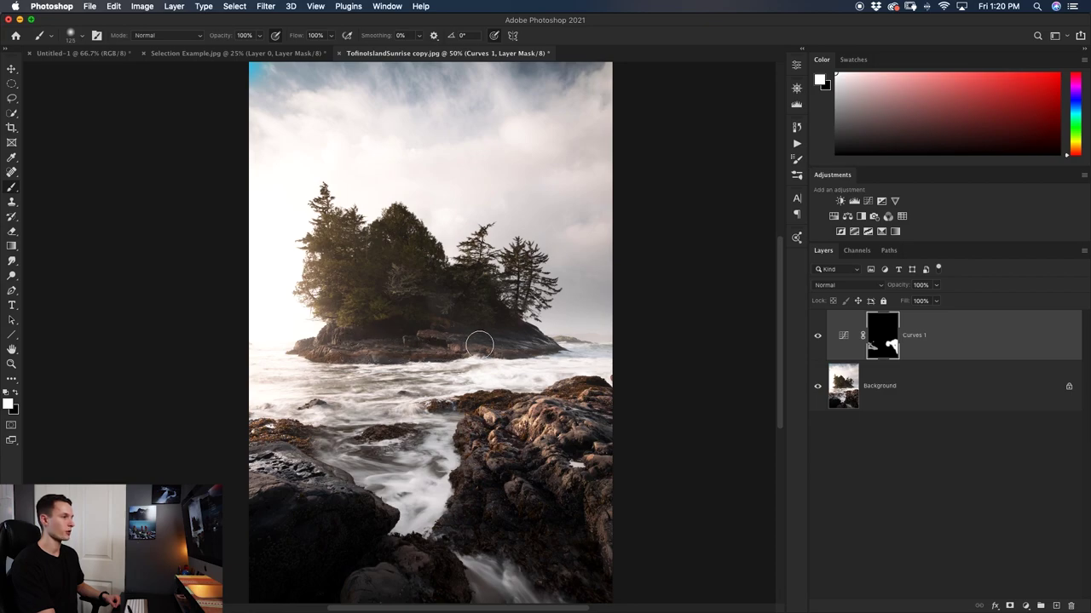
pyautogui.moveTo(546, 345); pyautogui.dragTo(456, 358)
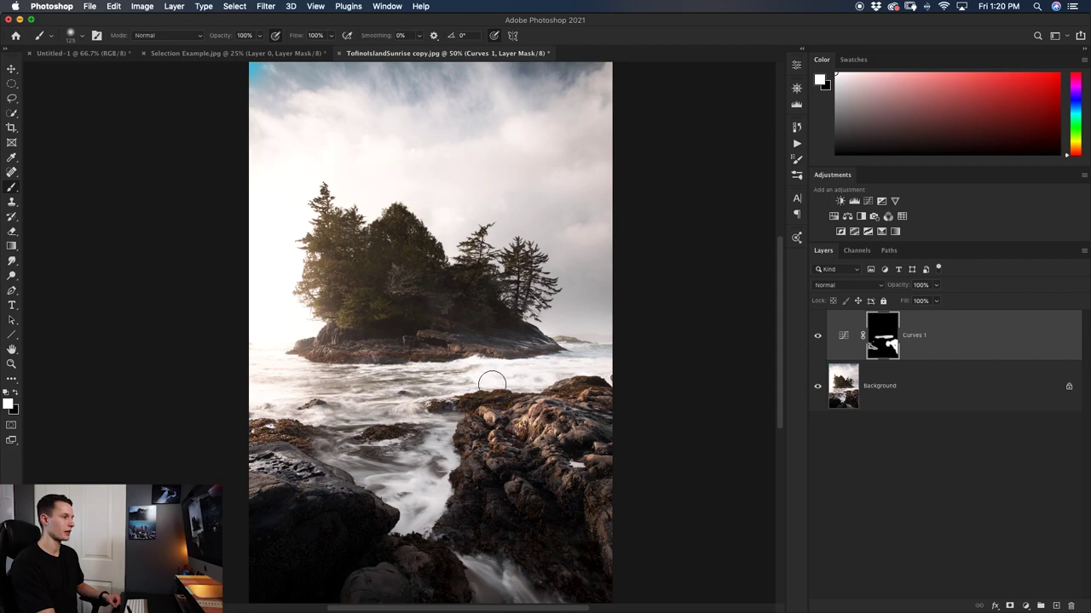
pyautogui.moveTo(437, 440)
pyautogui.mouseDown()
pyautogui.moveTo(439, 498)
pyautogui.moveTo(415, 517)
pyautogui.moveTo(395, 493)
pyautogui.moveTo(421, 504)
pyautogui.moveTo(440, 454)
pyautogui.moveTo(412, 510)
pyautogui.moveTo(419, 493)
pyautogui.moveTo(382, 488)
pyautogui.moveTo(402, 458)
pyautogui.mouseUp()
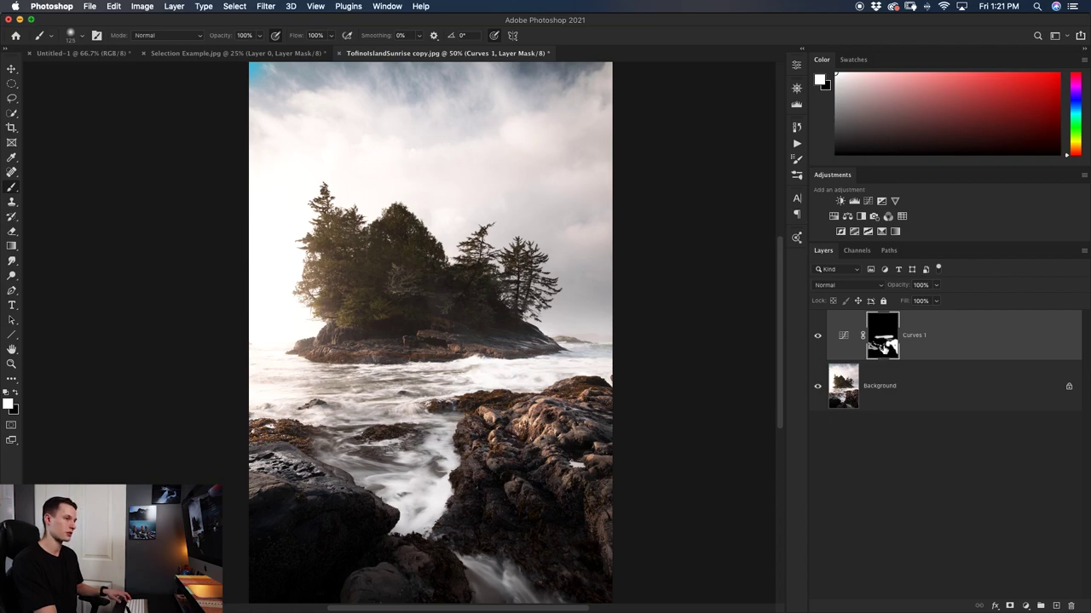
# Step: Touch up the isolated Curves 1 mask with a dark notch and light streak, then add Layer 1 in Untitled-1
pyautogui.keyDown('alt'); pyautogui.click(886, 344); pyautogui.keyUp('alt')
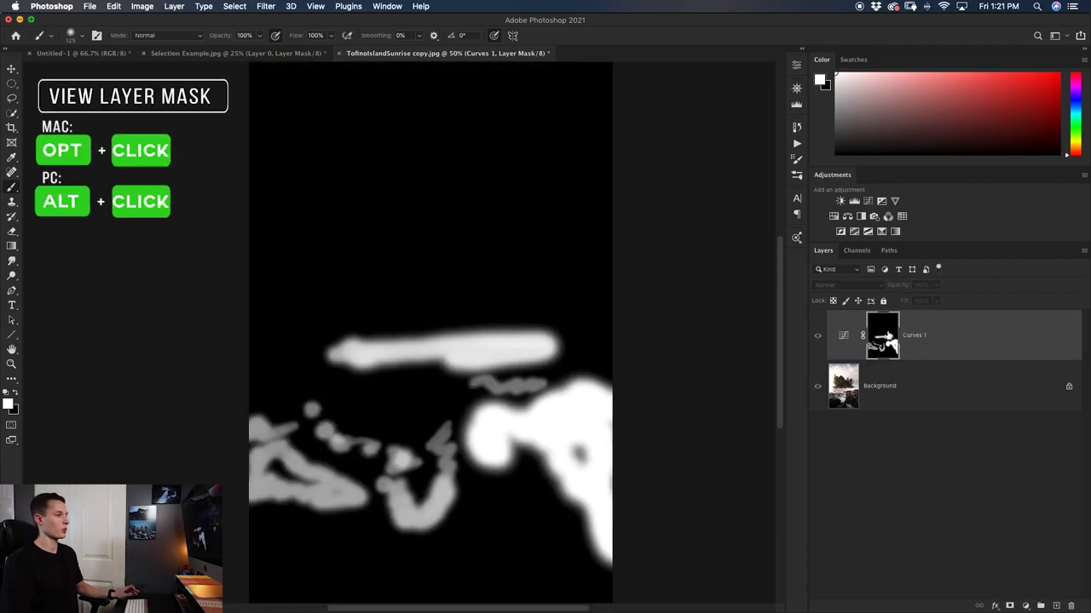
pyautogui.moveTo(541, 414)
pyautogui.mouseDown()
pyautogui.moveTo(502, 434)
pyautogui.moveTo(568, 426)
pyautogui.moveTo(577, 449)
pyautogui.mouseUp()
pyautogui.hscroll(2, 577, 449)
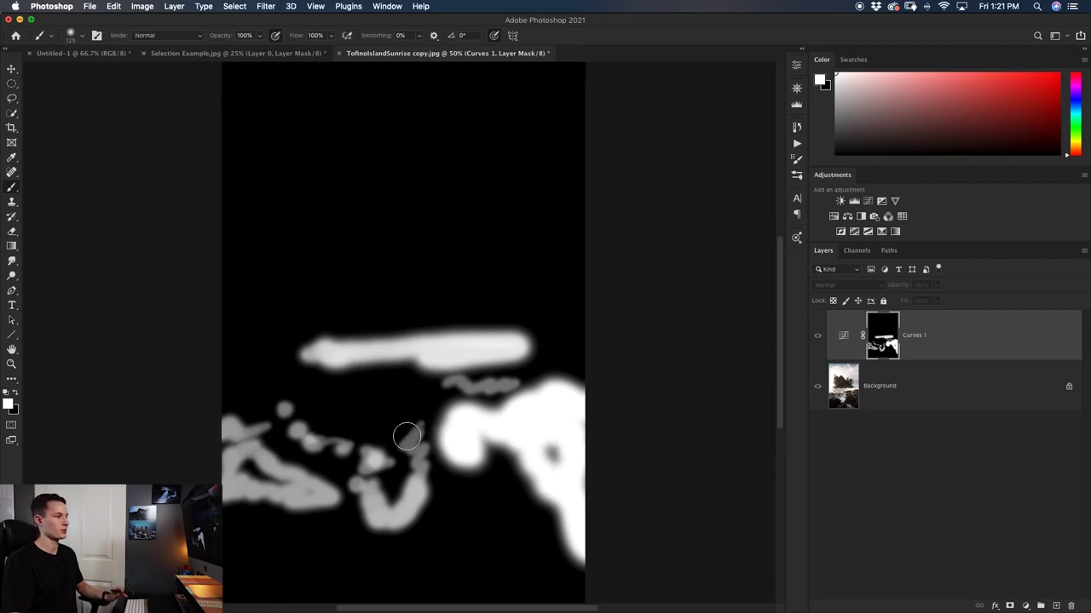
pyautogui.moveTo(417, 439); pyautogui.dragTo(390, 450)
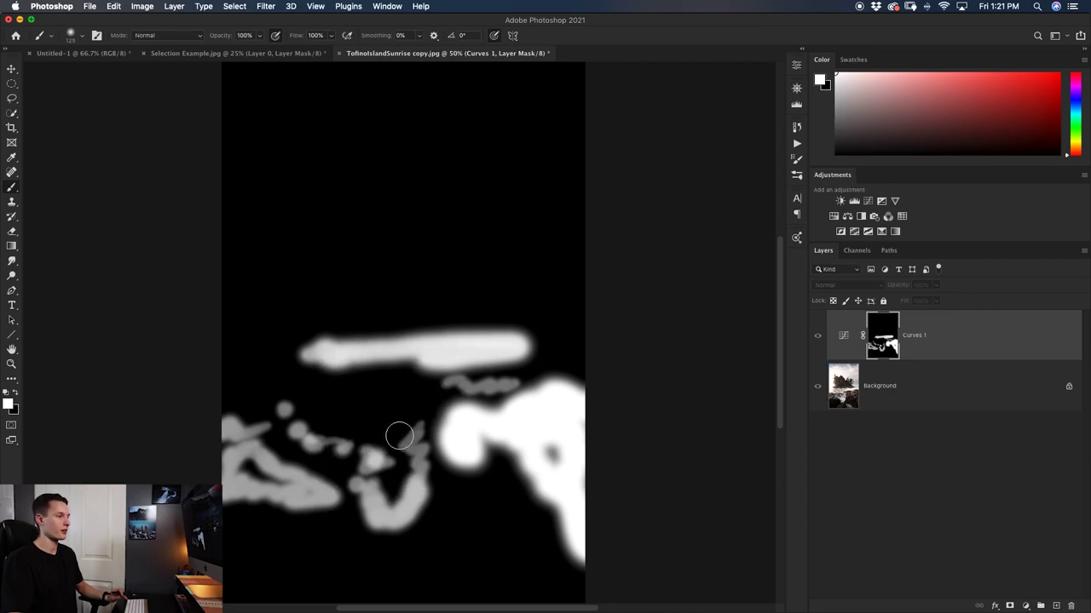
pyautogui.hscroll(-3, 346, 426)
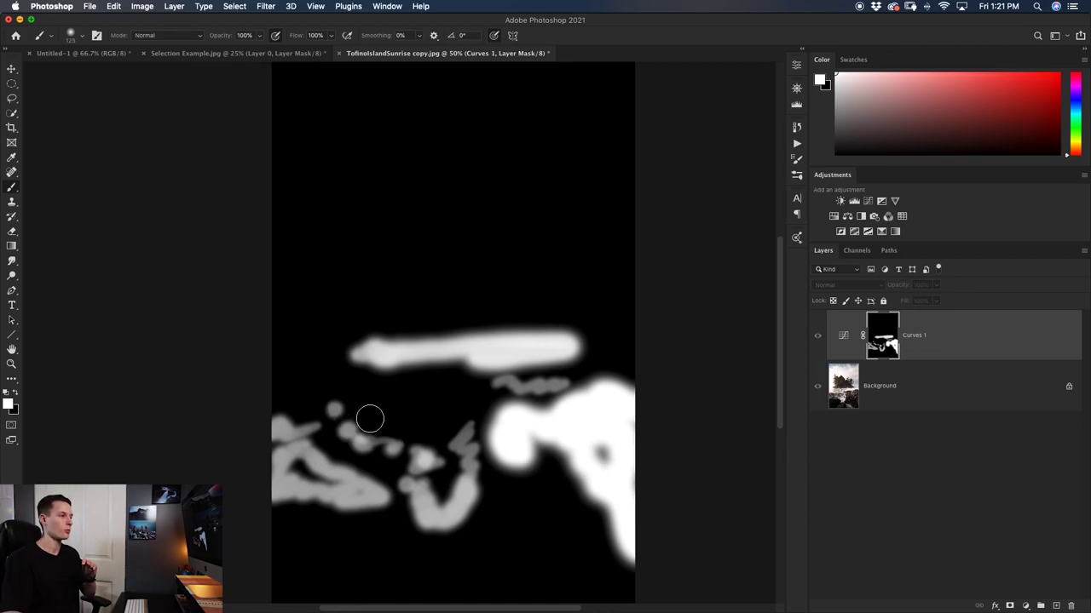
pyautogui.hscroll(1, 434, 431)
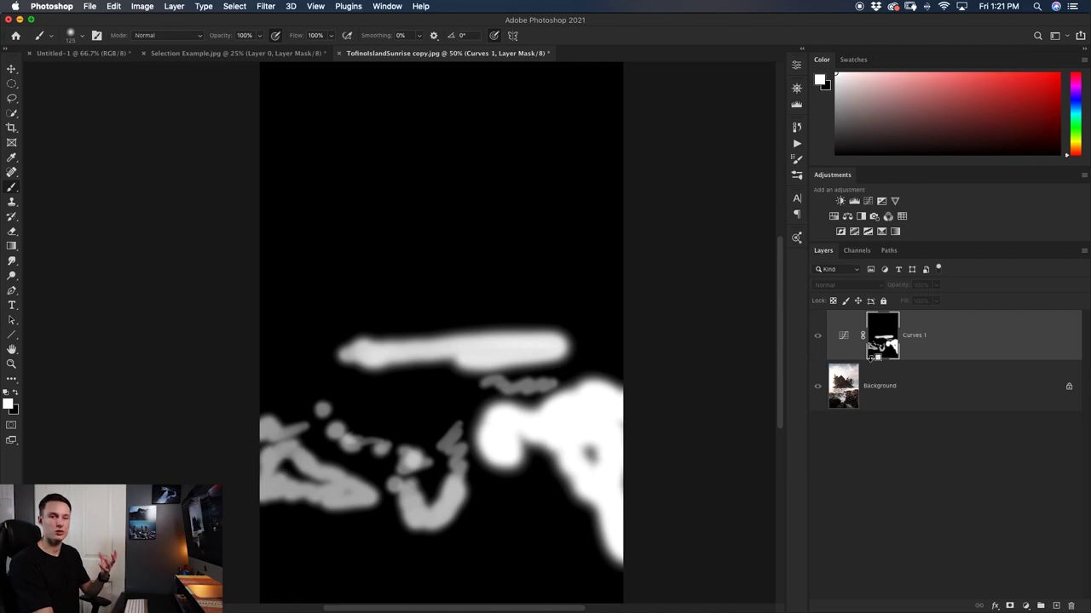
pyautogui.keyDown('alt'); pyautogui.click(877, 351); pyautogui.keyUp('alt')
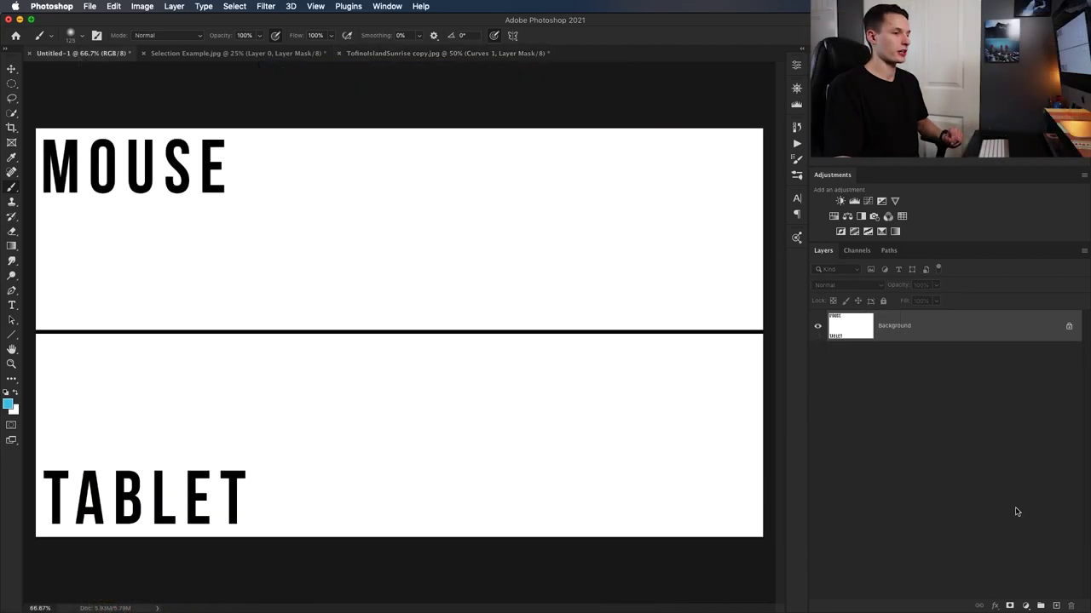
pyautogui.click(1057, 606)
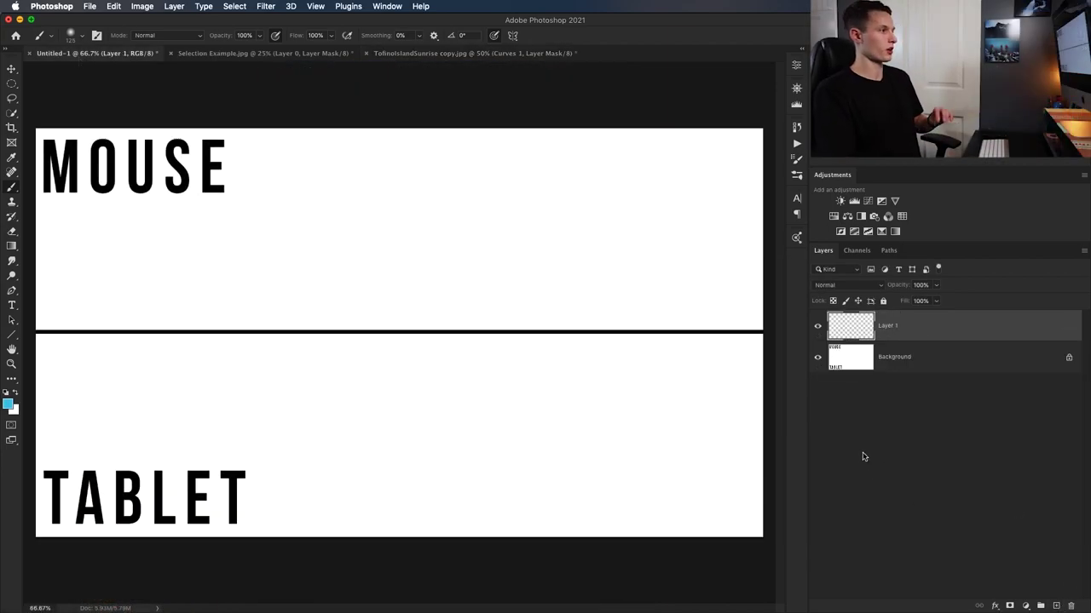
# Step: Select Kyle's Manga - Basic at 12 px from the manga folder of the brush presets
pyautogui.click(75, 37)
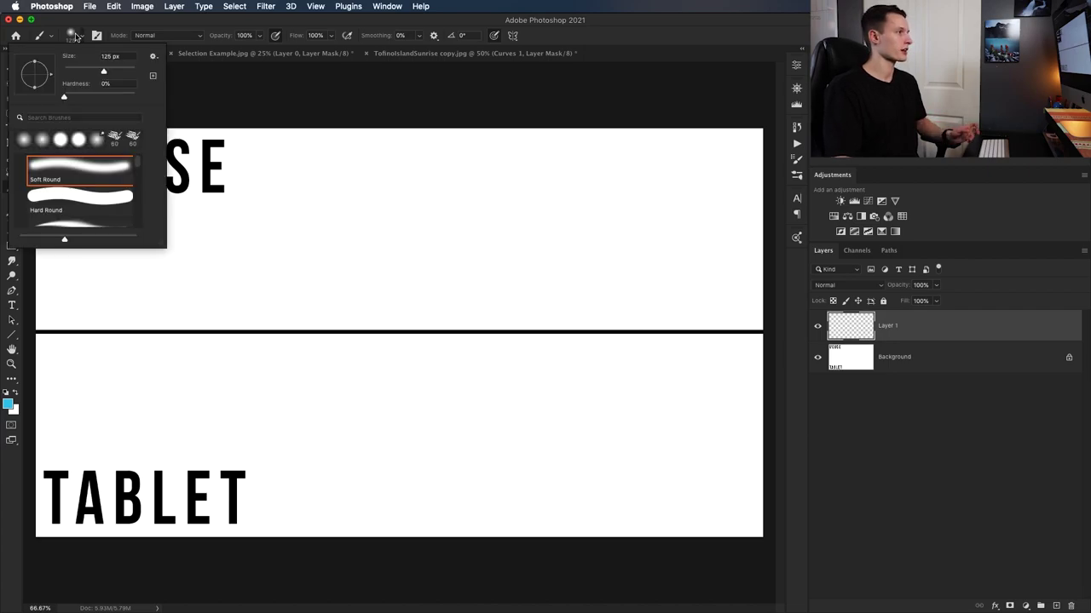
pyautogui.scroll(-10, 64, 172)
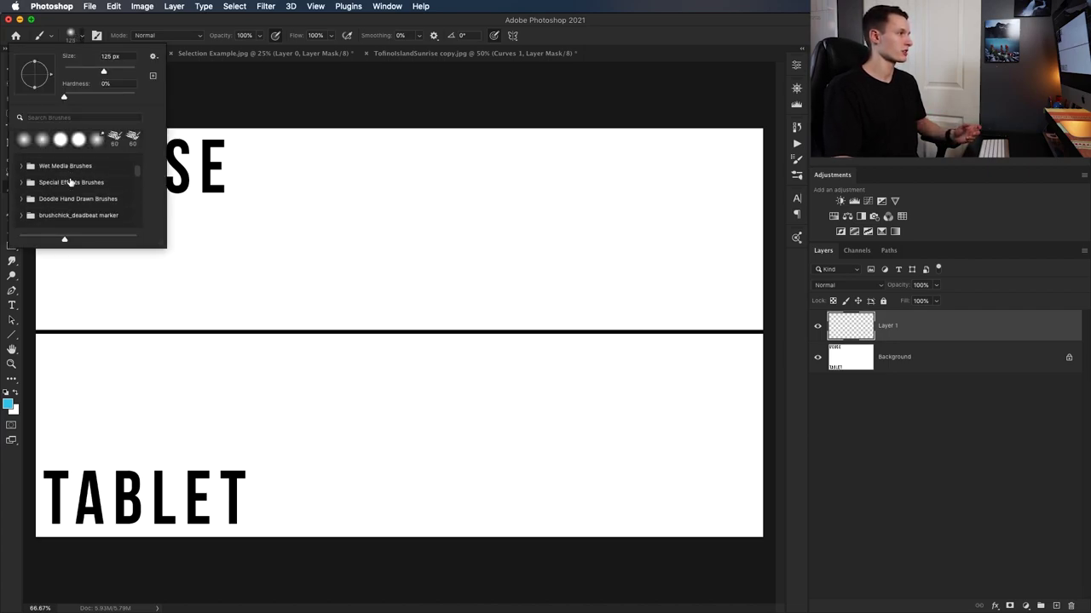
pyautogui.scroll(-5, 71, 181)
pyautogui.scroll(-2, 51, 206)
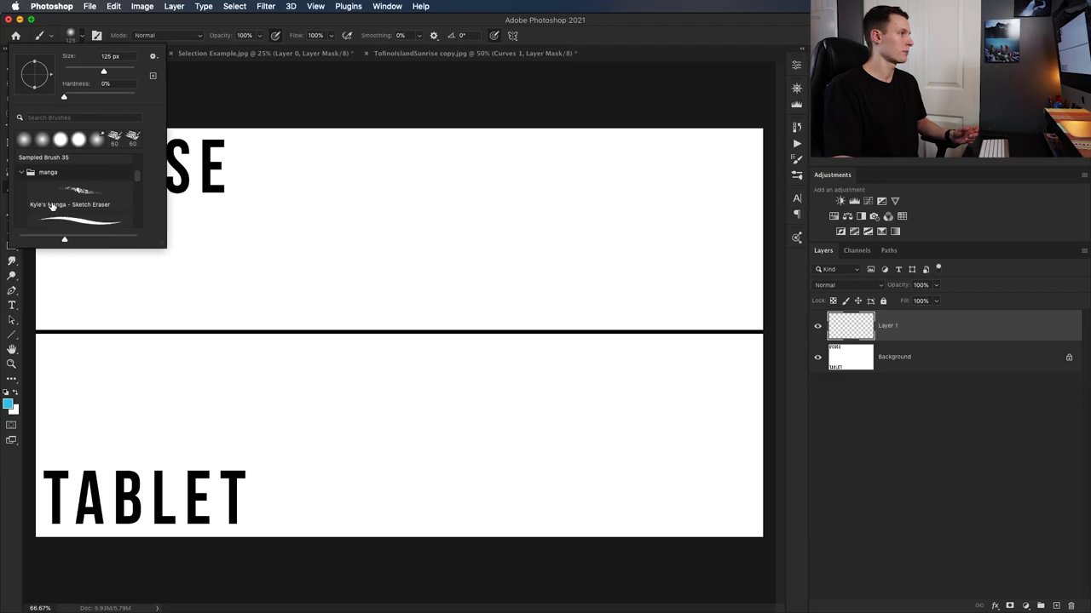
pyautogui.scroll(-1, 62, 206)
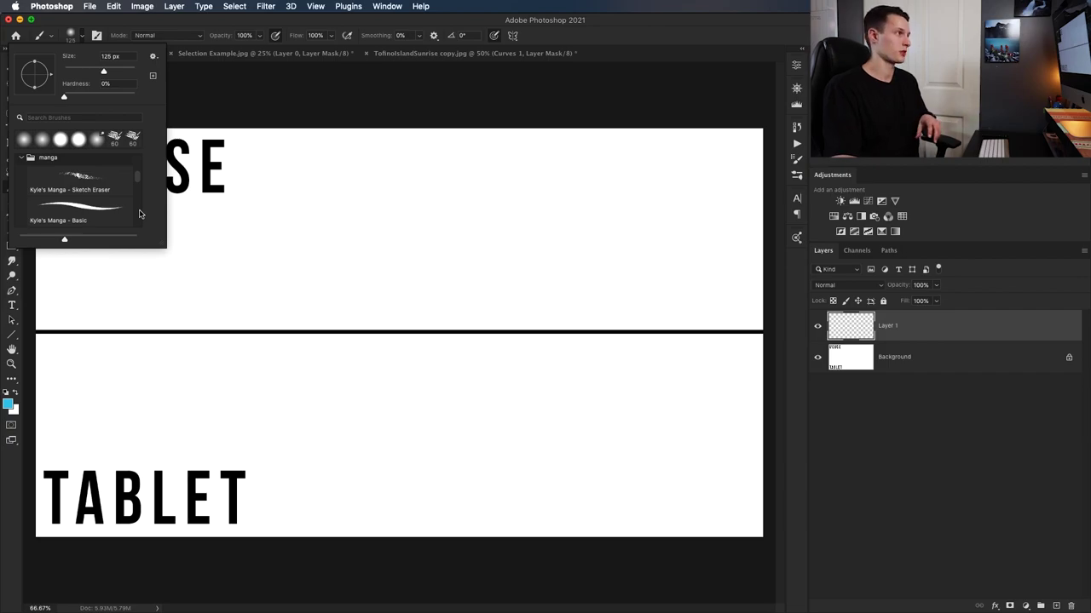
pyautogui.click(153, 56)
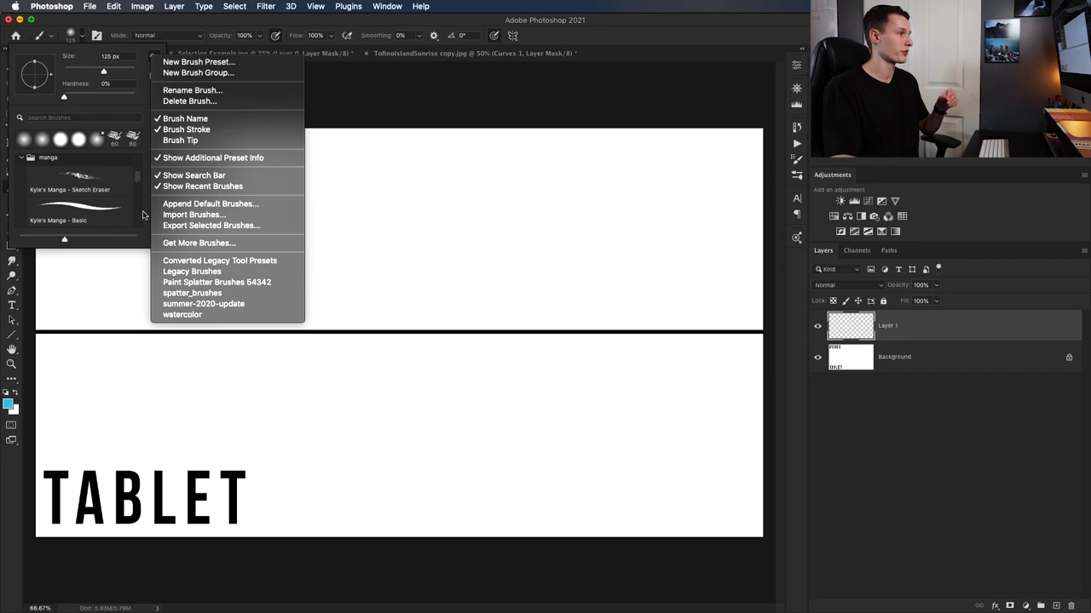
pyautogui.click(138, 242)
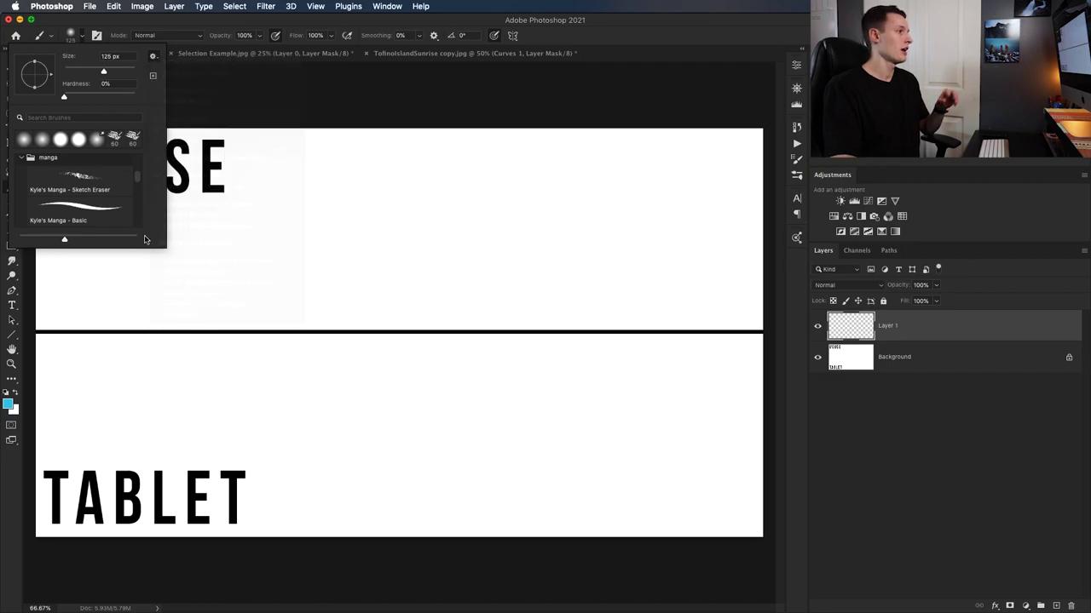
pyautogui.click(98, 211)
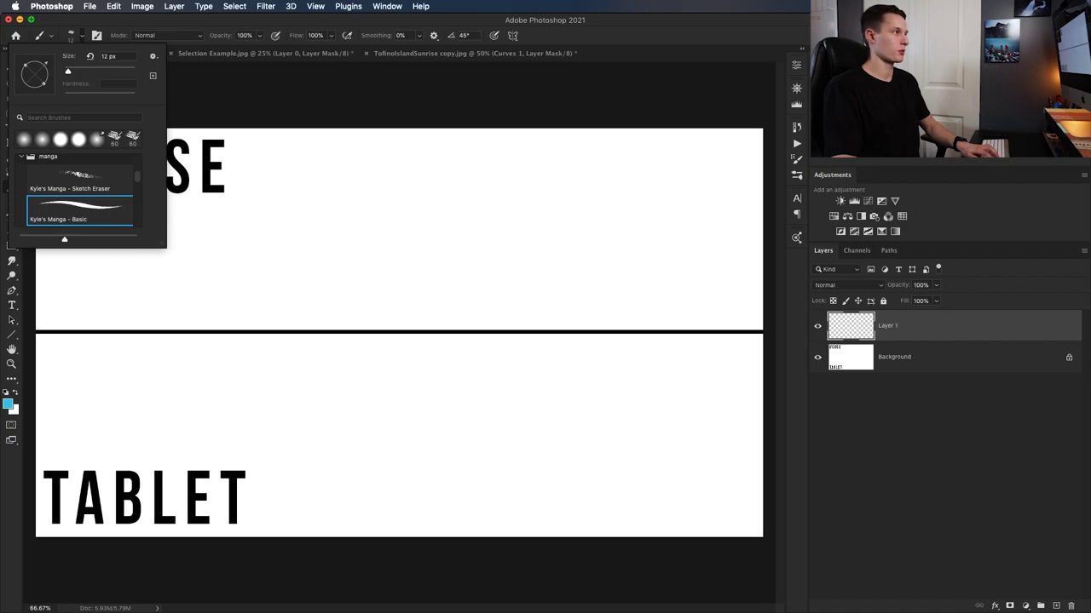
pyautogui.click(273, 92)
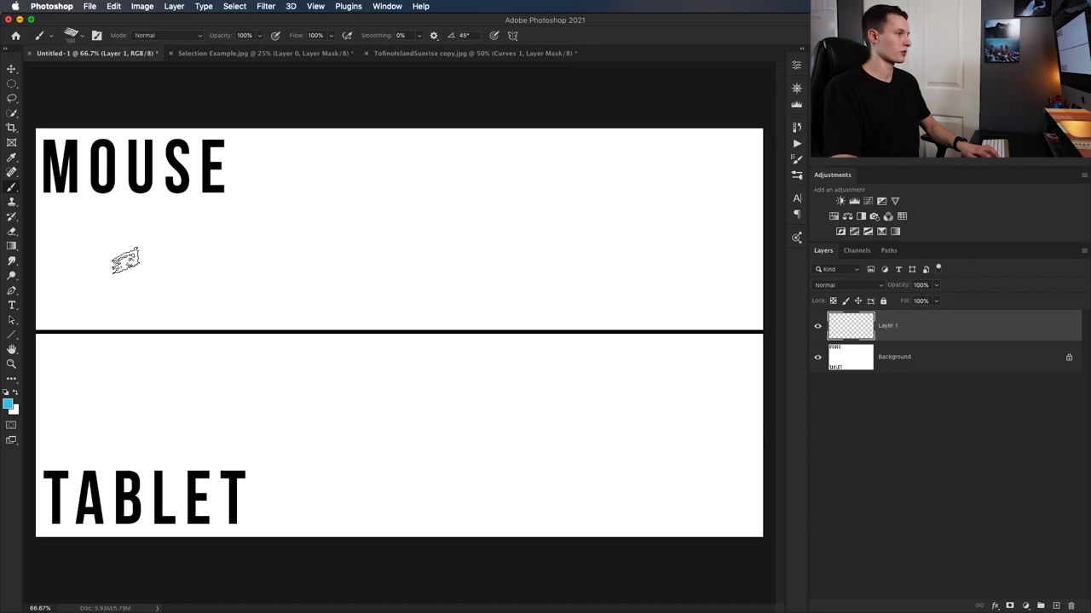
# Step: Paint a wavy blue stroke across the MOUSE panel and a test stroke in the TABLET panel
pyautogui.moveTo(122, 258)
pyautogui.mouseDown()
pyautogui.moveTo(218, 252)
pyautogui.moveTo(262, 225)
pyautogui.moveTo(323, 216)
pyautogui.moveTo(416, 252)
pyautogui.moveTo(541, 220)
pyautogui.moveTo(595, 216)
pyautogui.moveTo(677, 233)
pyautogui.moveTo(718, 221)
pyautogui.mouseUp()
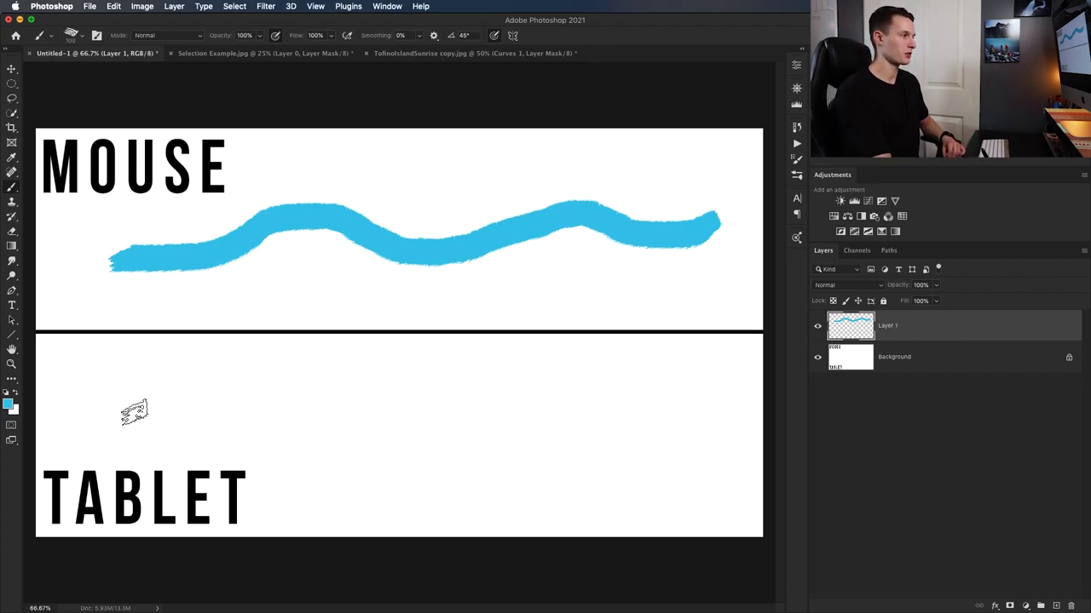
pyautogui.moveTo(108, 431)
pyautogui.mouseDown()
pyautogui.moveTo(203, 409)
pyautogui.moveTo(339, 434)
pyautogui.moveTo(415, 404)
pyautogui.moveTo(482, 395)
pyautogui.moveTo(591, 440)
pyautogui.moveTo(668, 438)
pyautogui.moveTo(753, 401)
pyautogui.mouseUp()
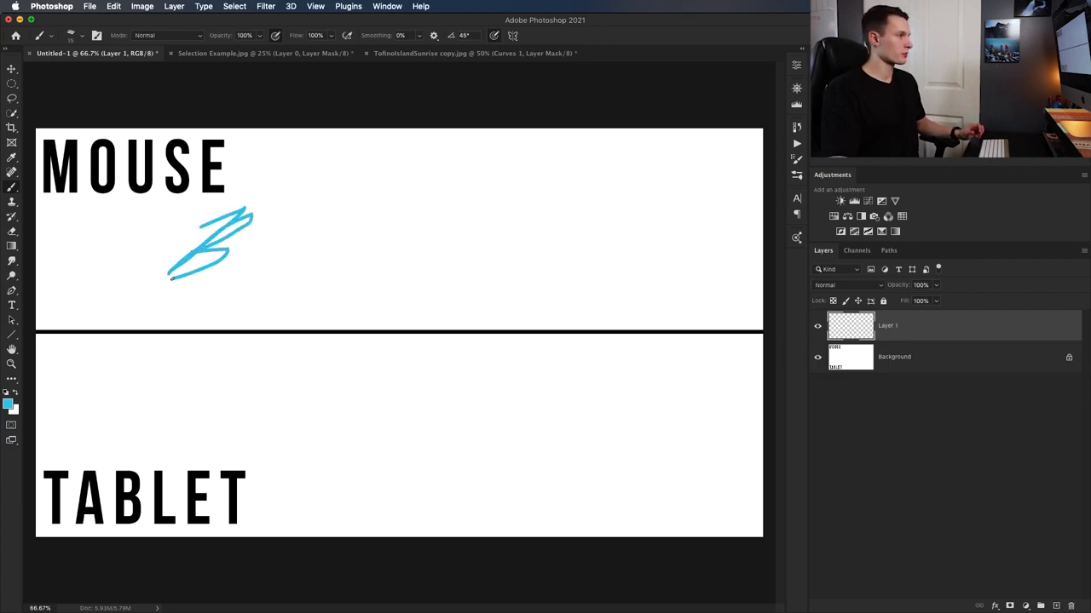
# Step: Write a blue signature in the MOUSE area and another across the TABLET area on Layer 1
pyautogui.moveTo(254, 271)
pyautogui.mouseDown()
pyautogui.moveTo(357, 229)
pyautogui.moveTo(300, 278)
pyautogui.moveTo(393, 279)
pyautogui.moveTo(401, 289)
pyautogui.moveTo(462, 232)
pyautogui.mouseUp()
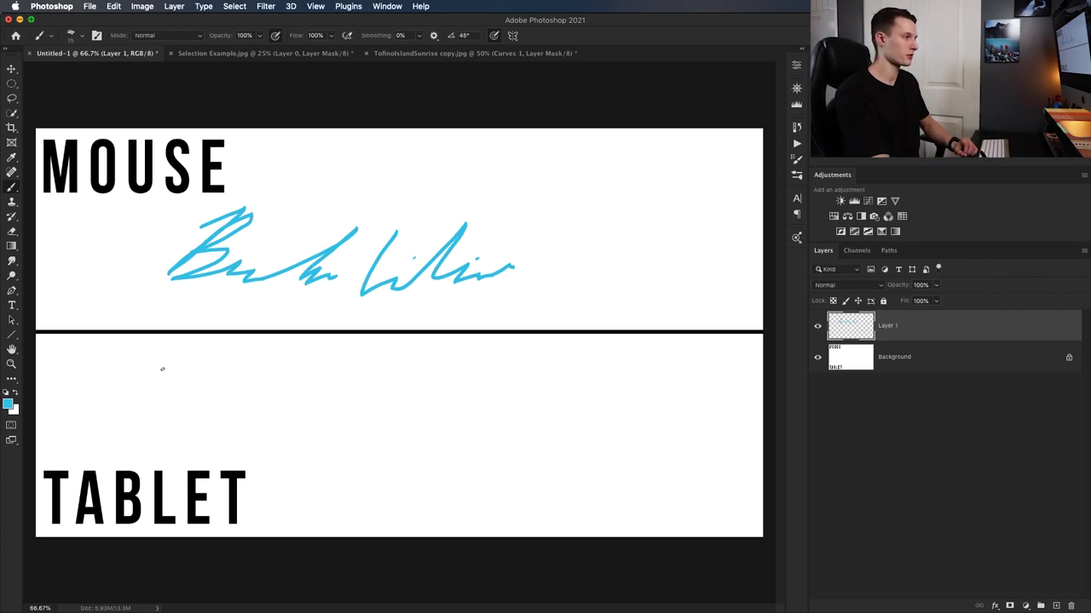
pyautogui.moveTo(164, 369)
pyautogui.mouseDown()
pyautogui.moveTo(191, 348)
pyautogui.moveTo(151, 418)
pyautogui.moveTo(203, 423)
pyautogui.moveTo(274, 386)
pyautogui.moveTo(305, 429)
pyautogui.mouseUp()
pyautogui.moveTo(392, 360)
pyautogui.mouseDown()
pyautogui.moveTo(399, 413)
pyautogui.moveTo(484, 410)
pyautogui.mouseUp()
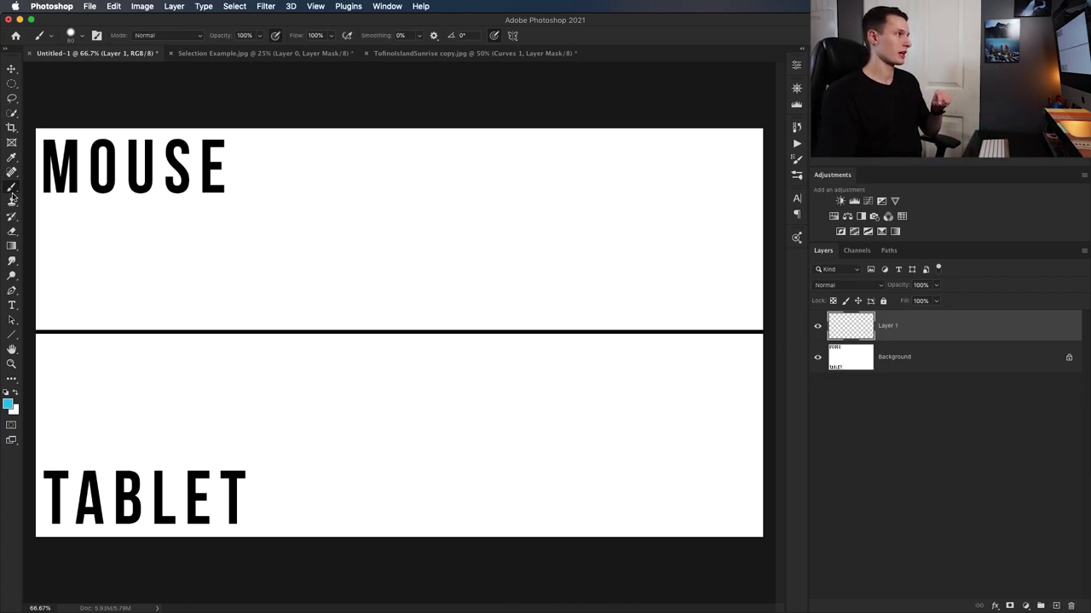
# Step: With Soft Round chosen, paint a soft blue stroke across the MOUSE area and the TABLET area
pyautogui.click(75, 35)
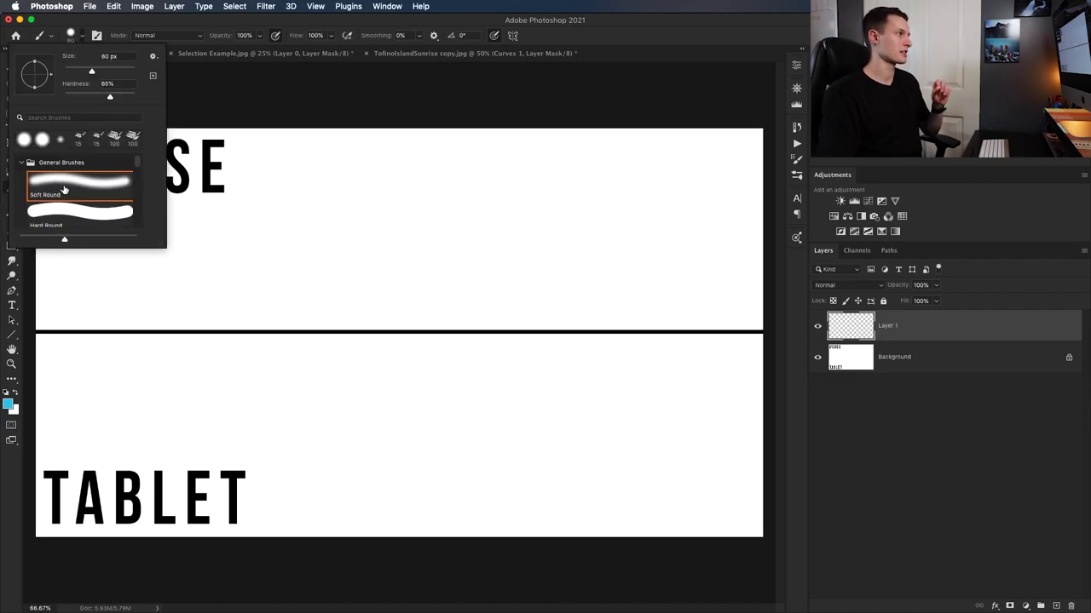
pyautogui.click(78, 38)
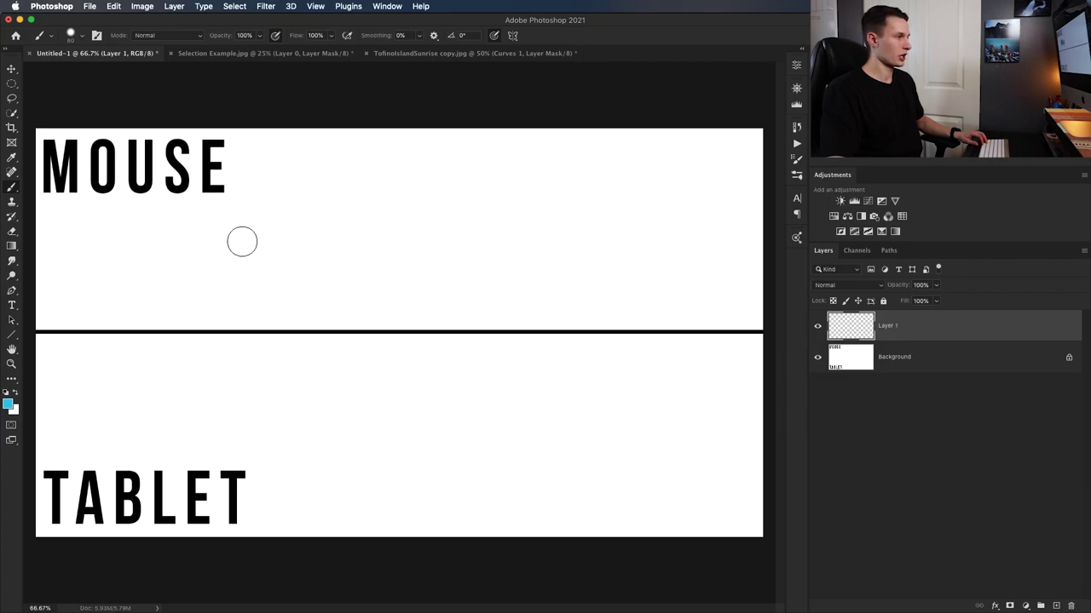
pyautogui.moveTo(190, 256)
pyautogui.mouseDown()
pyautogui.moveTo(225, 239)
pyautogui.moveTo(248, 246)
pyautogui.moveTo(231, 257)
pyautogui.moveTo(288, 231)
pyautogui.moveTo(287, 262)
pyautogui.moveTo(271, 255)
pyautogui.moveTo(316, 226)
pyautogui.moveTo(335, 254)
pyautogui.moveTo(325, 249)
pyautogui.moveTo(360, 222)
pyautogui.moveTo(386, 235)
pyautogui.moveTo(370, 245)
pyautogui.moveTo(407, 215)
pyautogui.moveTo(424, 231)
pyautogui.moveTo(403, 227)
pyautogui.moveTo(438, 209)
pyautogui.moveTo(470, 240)
pyautogui.moveTo(437, 233)
pyautogui.moveTo(470, 189)
pyautogui.moveTo(486, 220)
pyautogui.moveTo(473, 222)
pyautogui.moveTo(527, 216)
pyautogui.mouseUp()
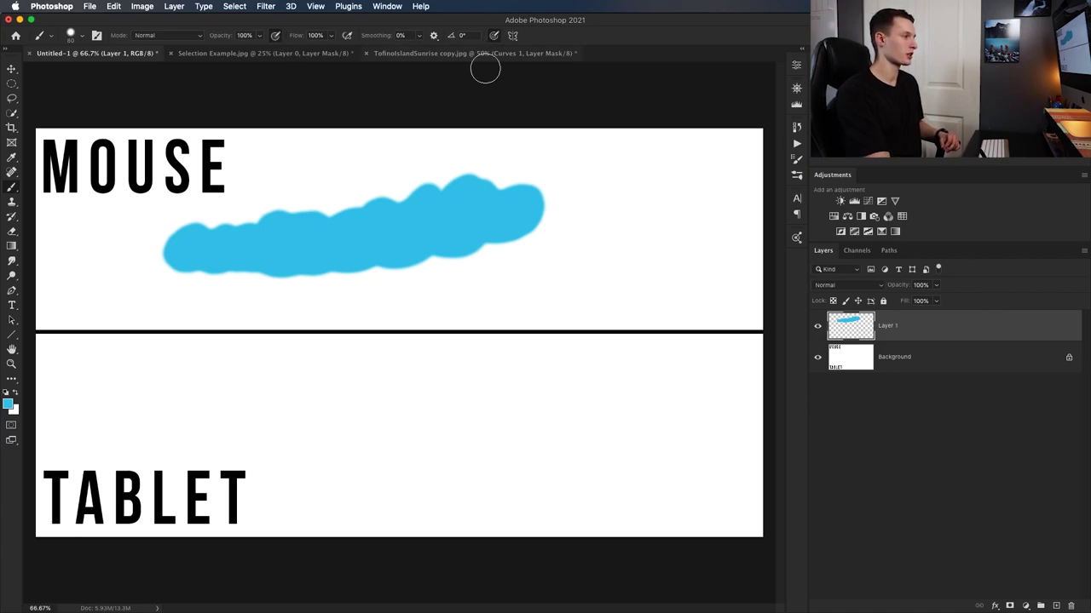
pyautogui.moveTo(178, 409)
pyautogui.mouseDown()
pyautogui.moveTo(204, 420)
pyautogui.moveTo(222, 399)
pyautogui.moveTo(253, 423)
pyautogui.moveTo(268, 407)
pyautogui.moveTo(310, 409)
pyautogui.moveTo(304, 420)
pyautogui.moveTo(302, 410)
pyautogui.moveTo(335, 406)
pyautogui.moveTo(350, 418)
pyautogui.moveTo(390, 396)
pyautogui.moveTo(414, 419)
pyautogui.moveTo(434, 398)
pyautogui.moveTo(474, 395)
pyautogui.moveTo(490, 412)
pyautogui.moveTo(476, 413)
pyautogui.moveTo(533, 388)
pyautogui.moveTo(560, 423)
pyautogui.moveTo(546, 430)
pyautogui.moveTo(586, 416)
pyautogui.moveTo(594, 439)
pyautogui.moveTo(620, 422)
pyautogui.moveTo(639, 423)
pyautogui.moveTo(637, 439)
pyautogui.moveTo(702, 436)
pyautogui.mouseUp()
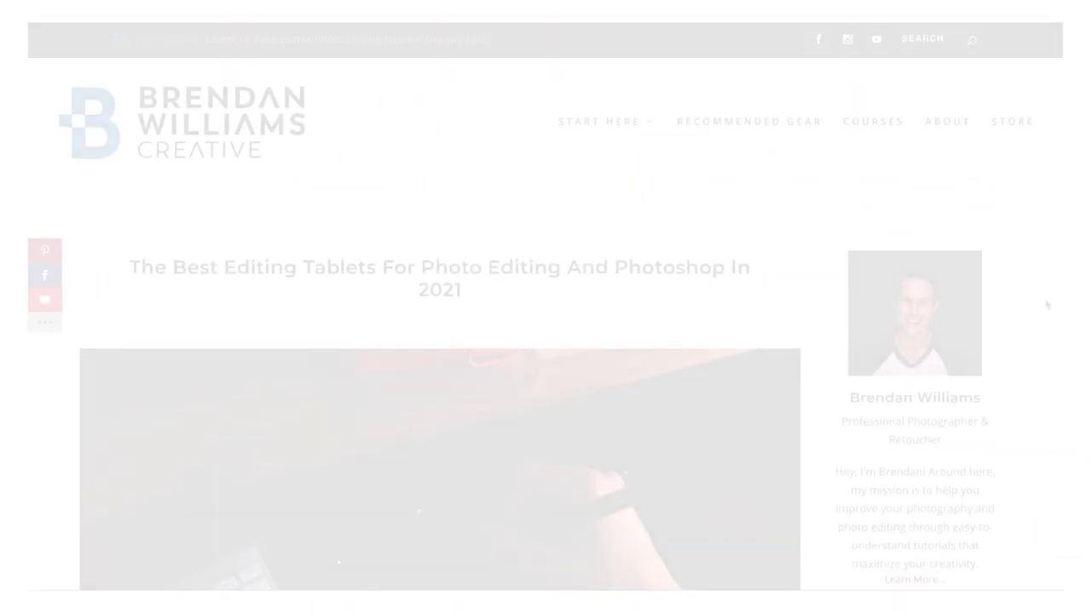
# Step: Scroll the editing-tablets blog post down to the Wacom Intuos Pro Specs section
pyautogui.scroll(-3, 1047, 304)
pyautogui.scroll(-6, 1047, 304)
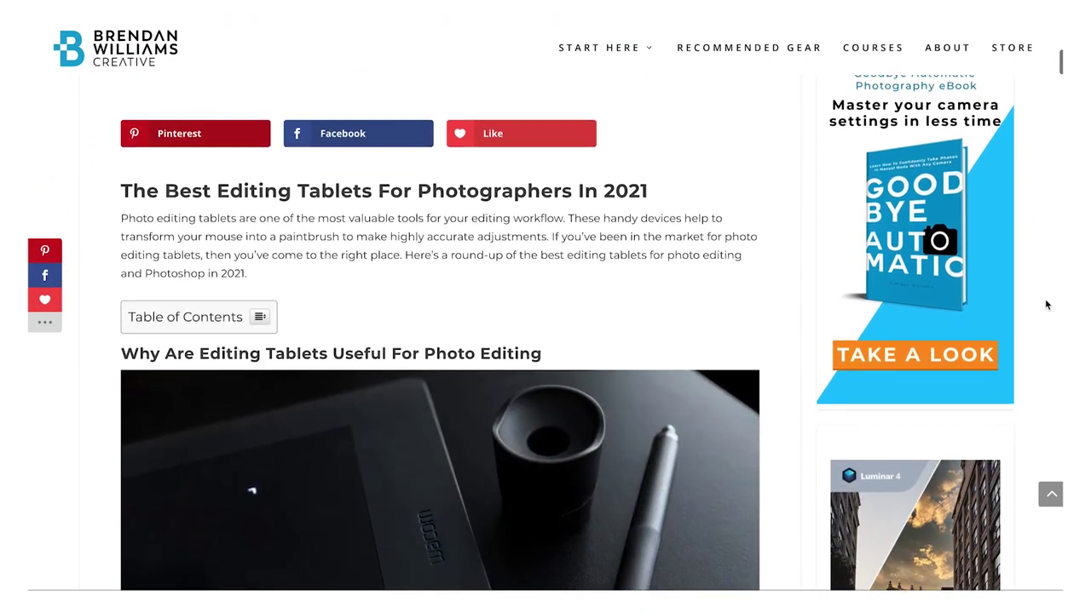
pyautogui.scroll(-10, 1046, 304)
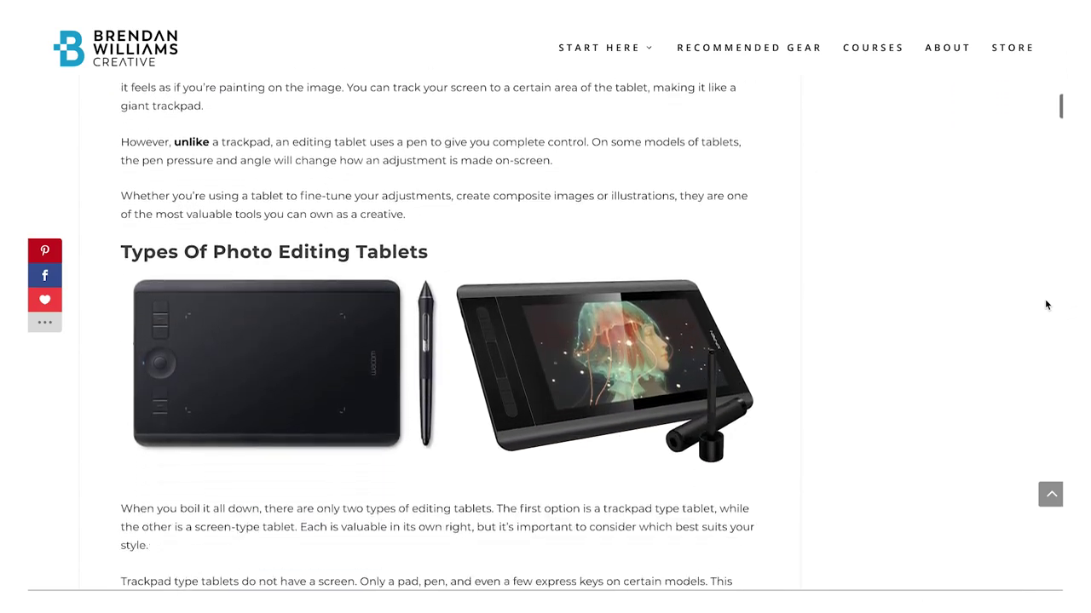
pyautogui.scroll(-12, 1046, 305)
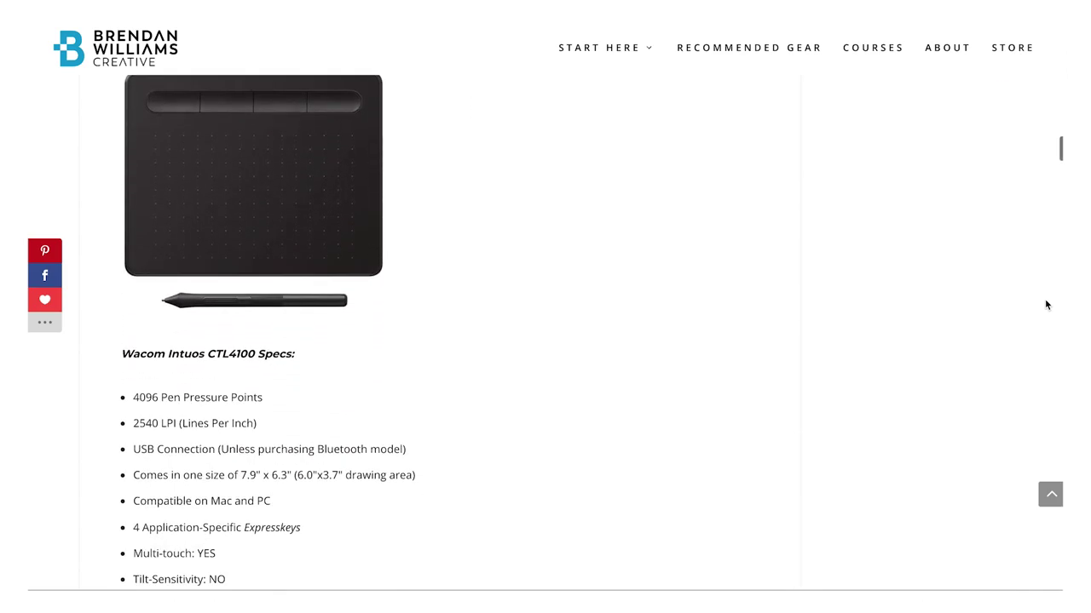
pyautogui.scroll(-10, 1046, 304)
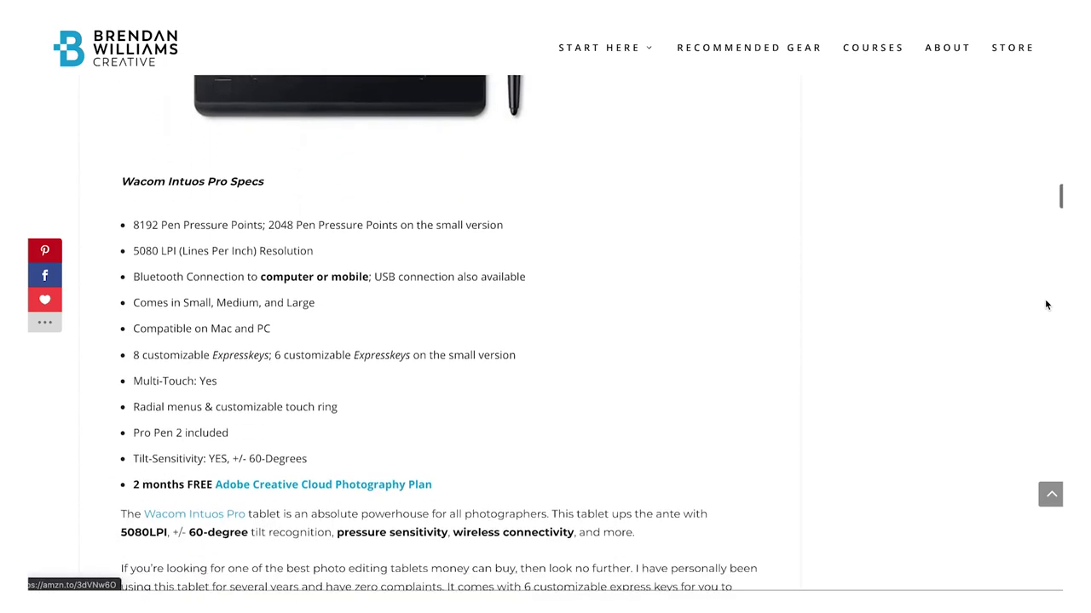